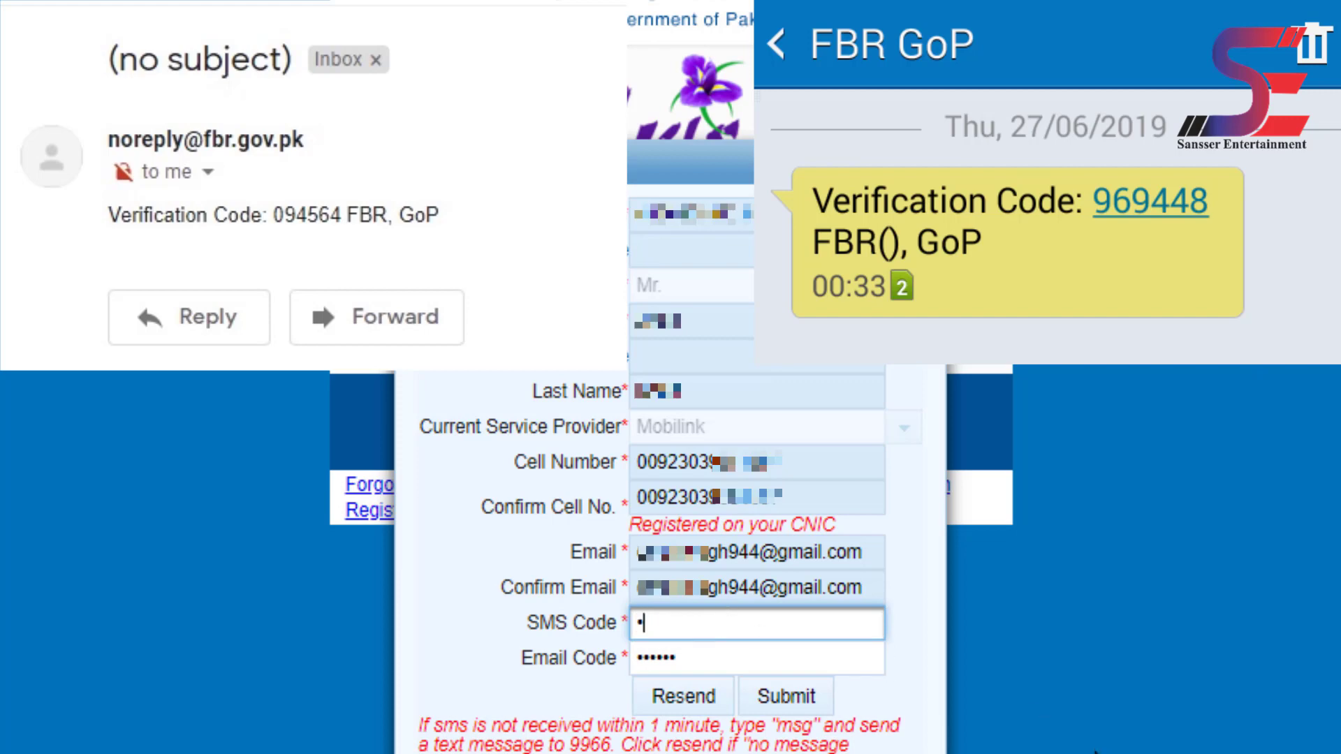
- Submit the registration with its verification codes and dismiss the login instructions message
type("8")
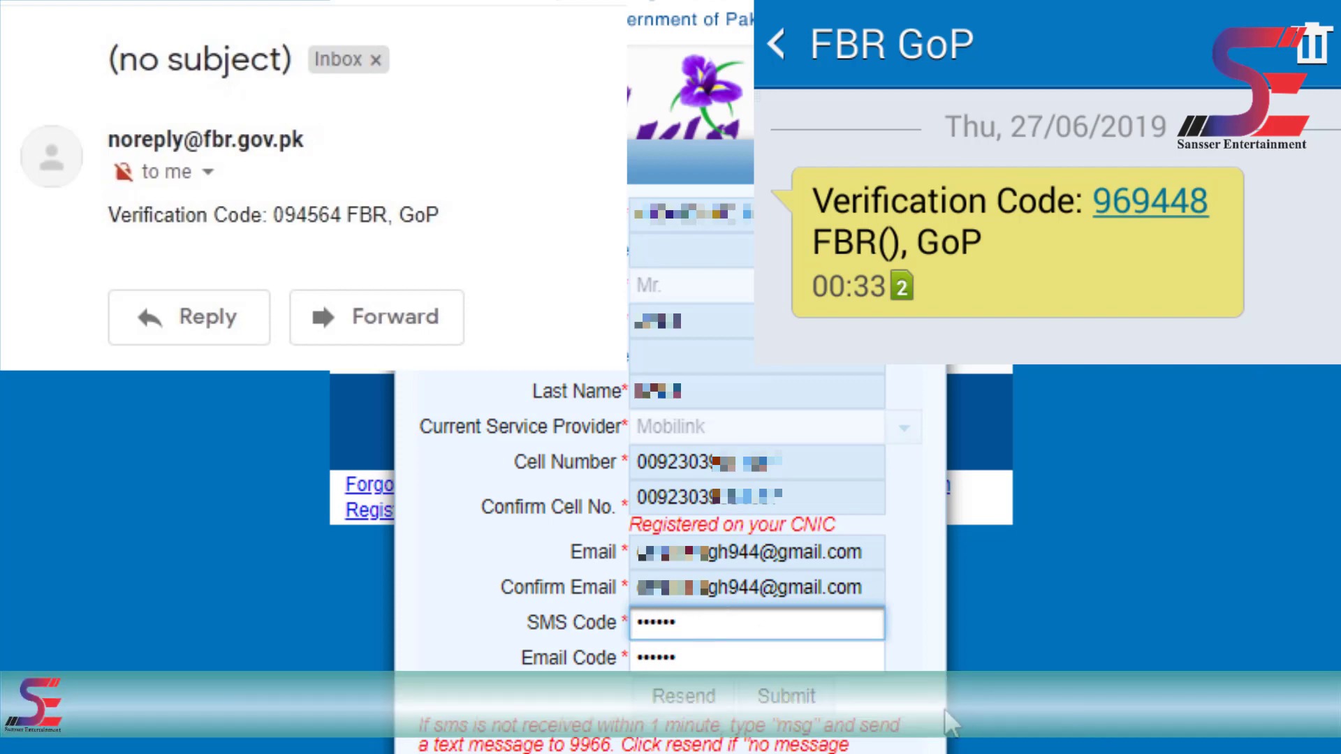
left_click(822, 714)
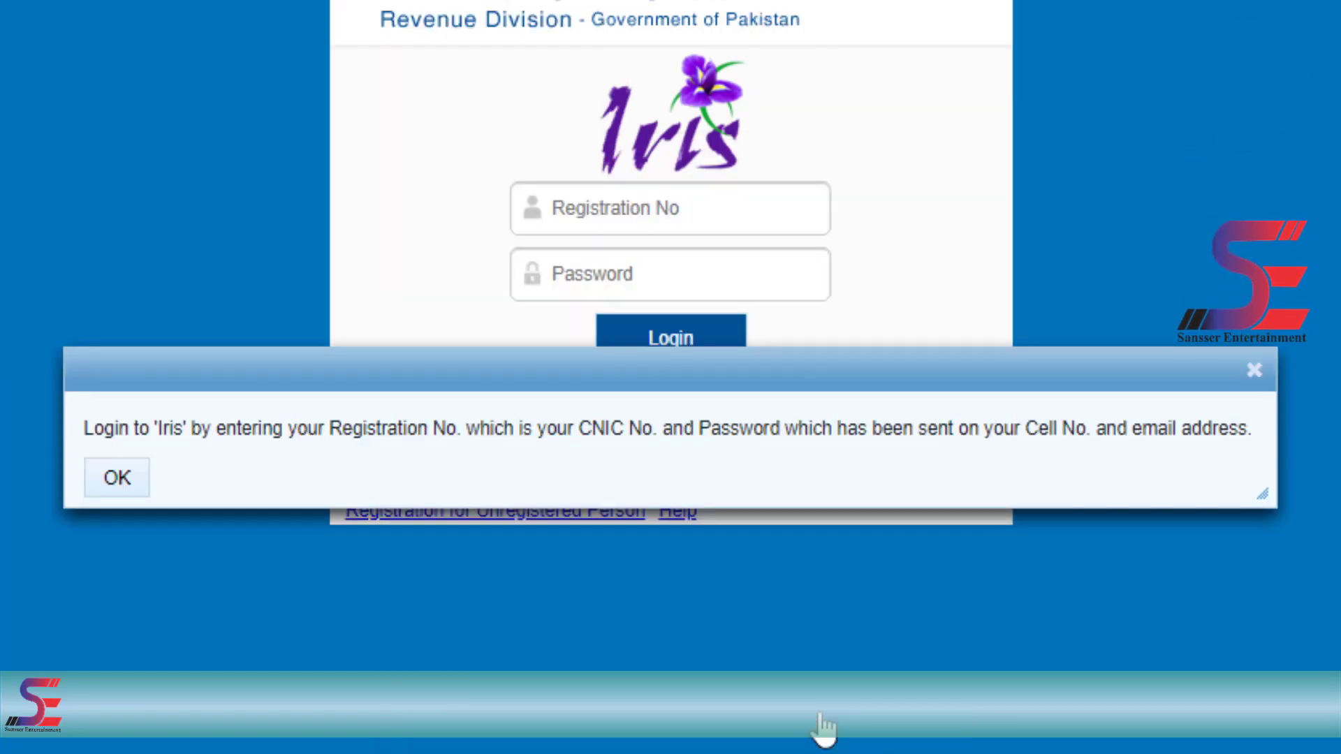
left_click(117, 489)
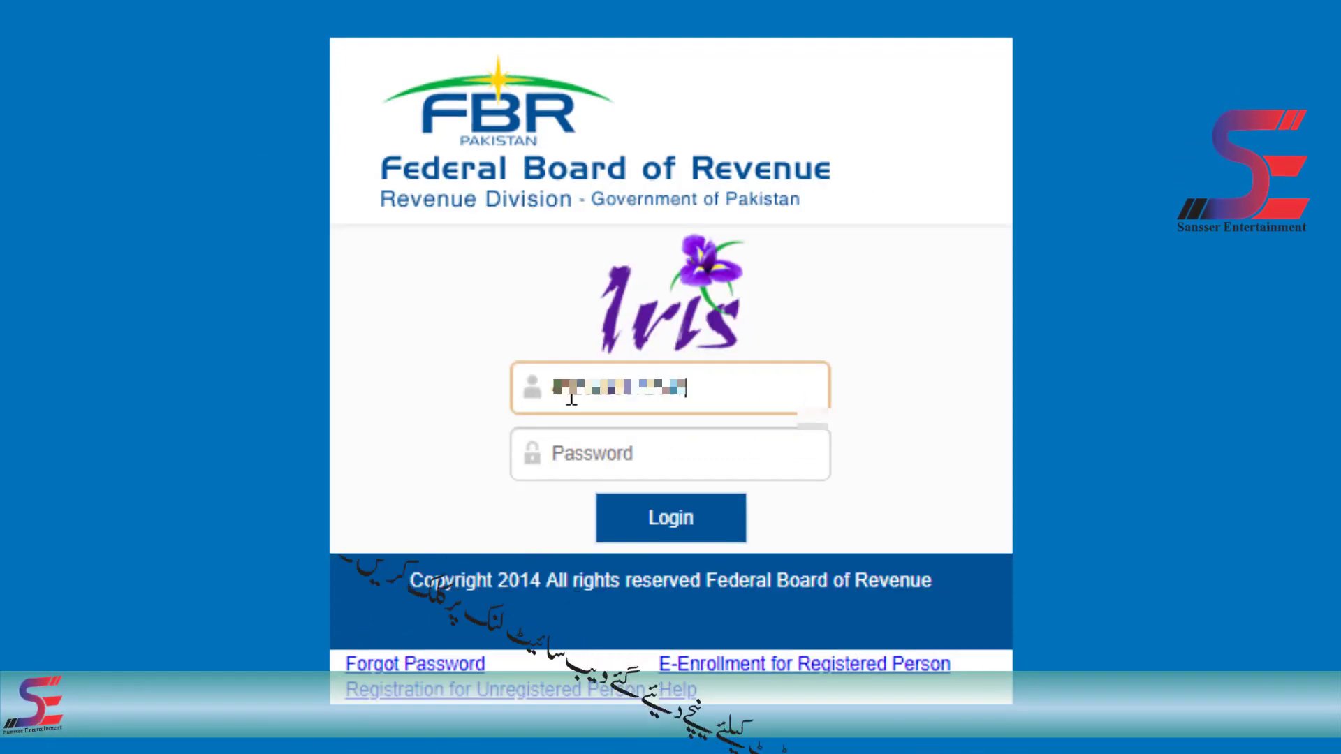
- Paste the account password and log in to the Iris portal
left_click(612, 459)
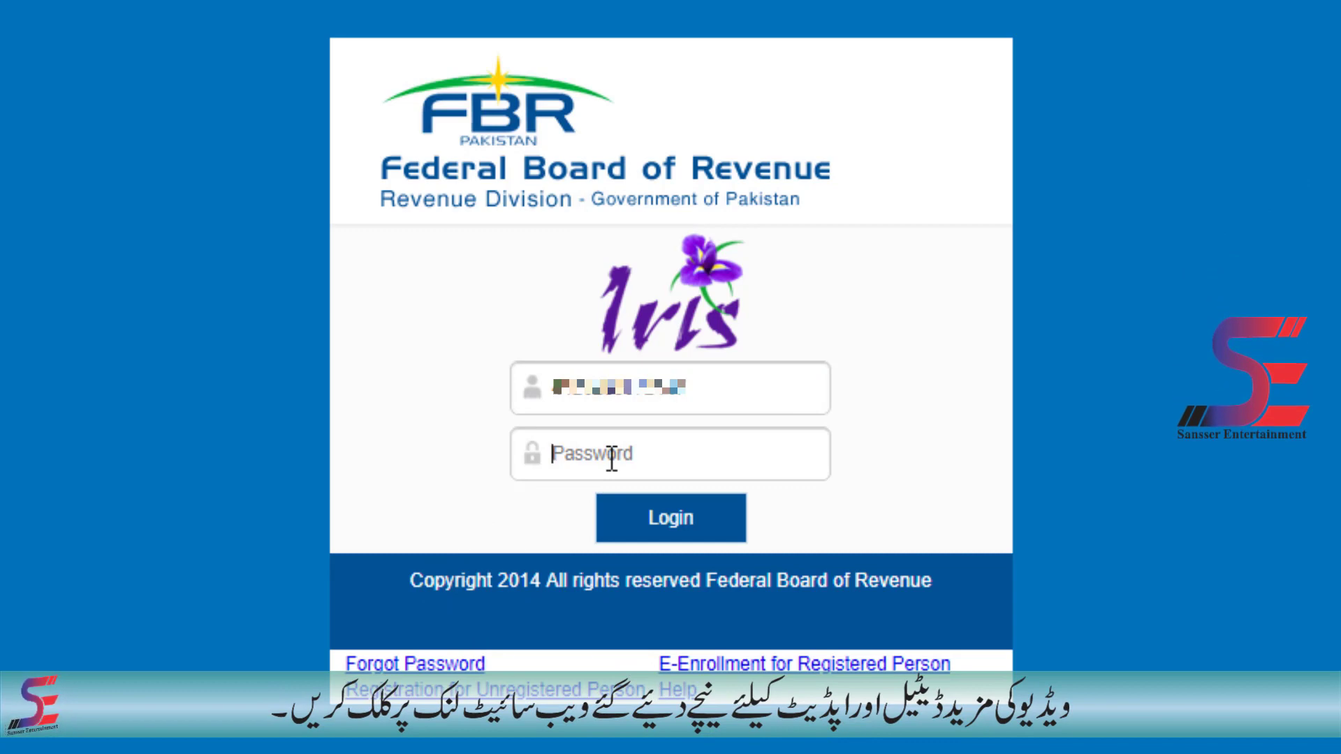
key("ctrl+v")
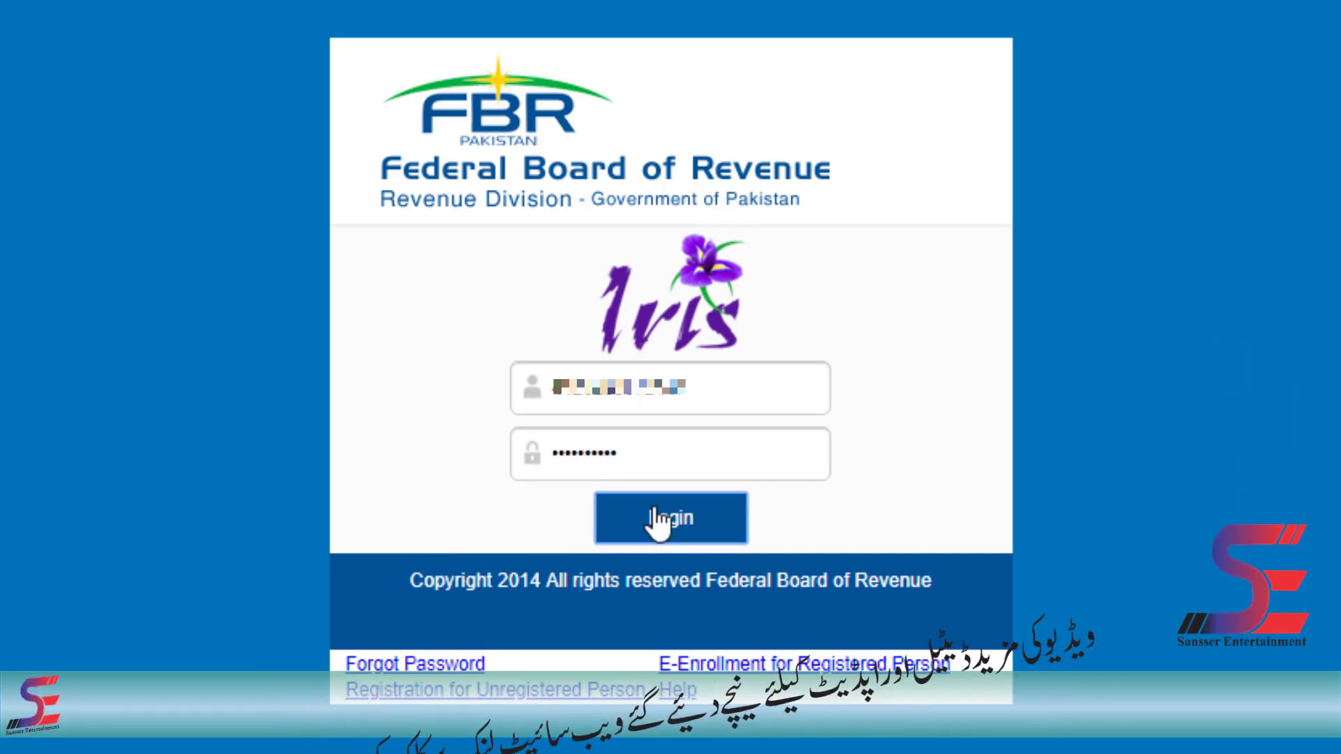
left_click(659, 519)
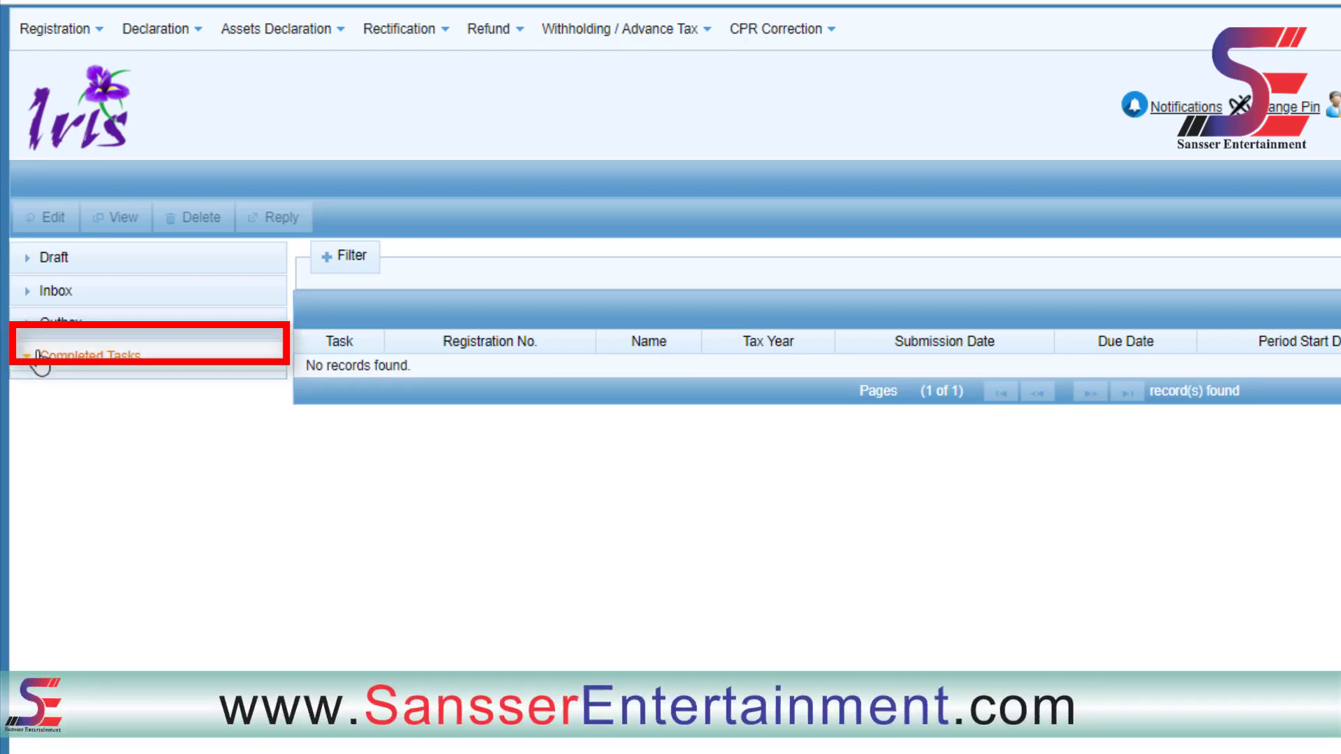
- Open the Form 181 task from Draft > Registration(1) for editing
left_click(57, 260)
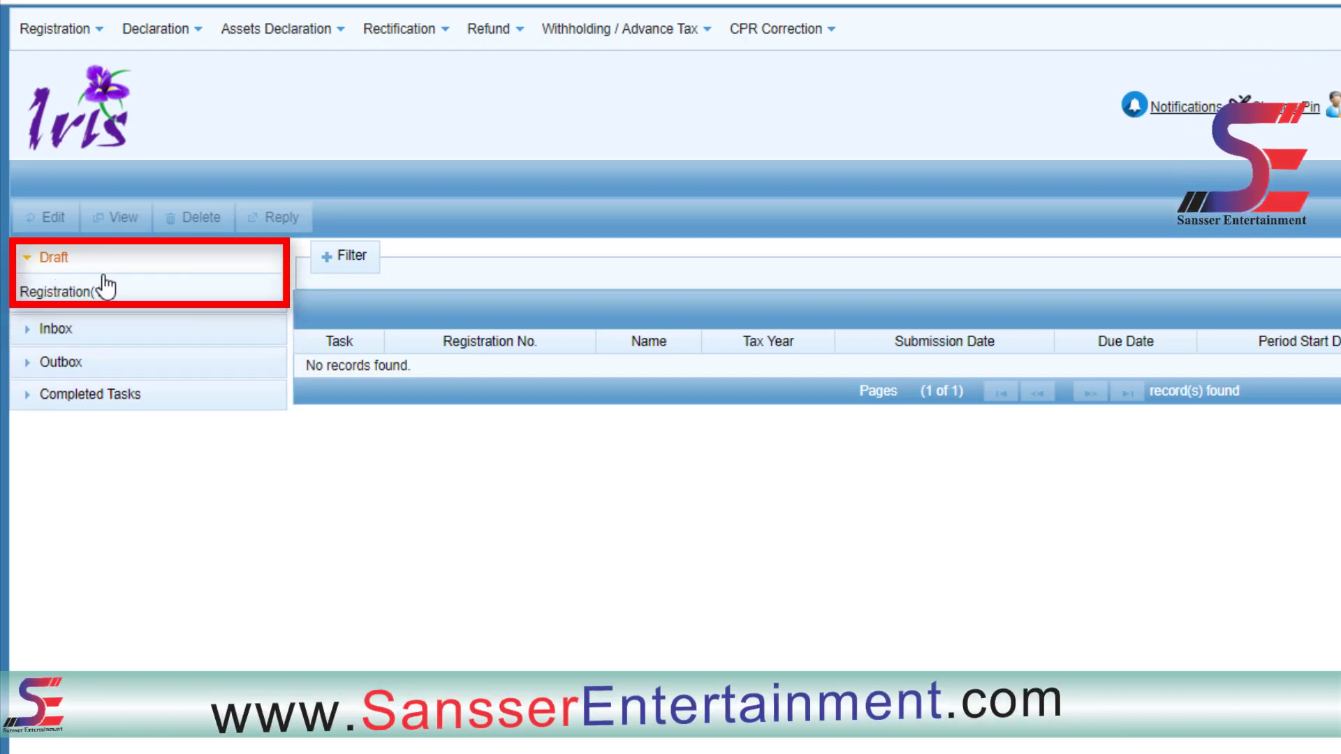
left_click(122, 294)
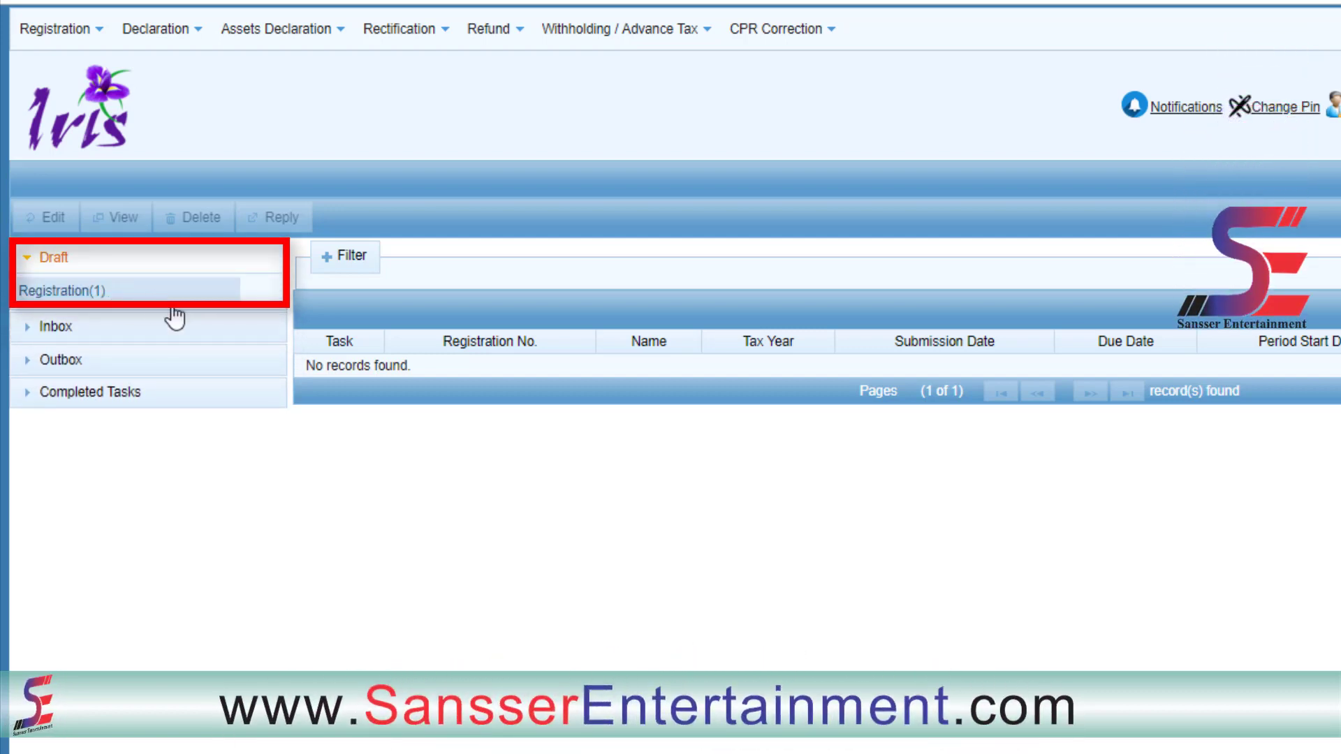
double_click(133, 293)
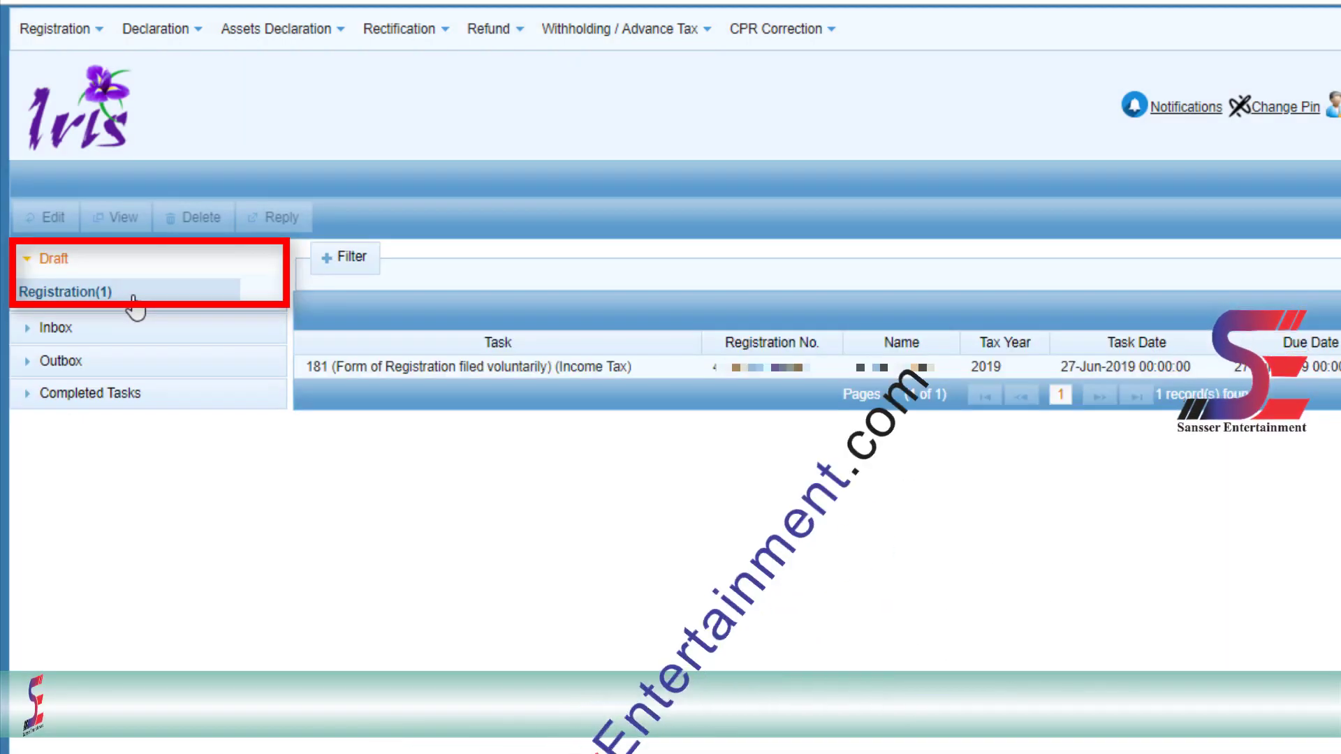
left_click(500, 377)
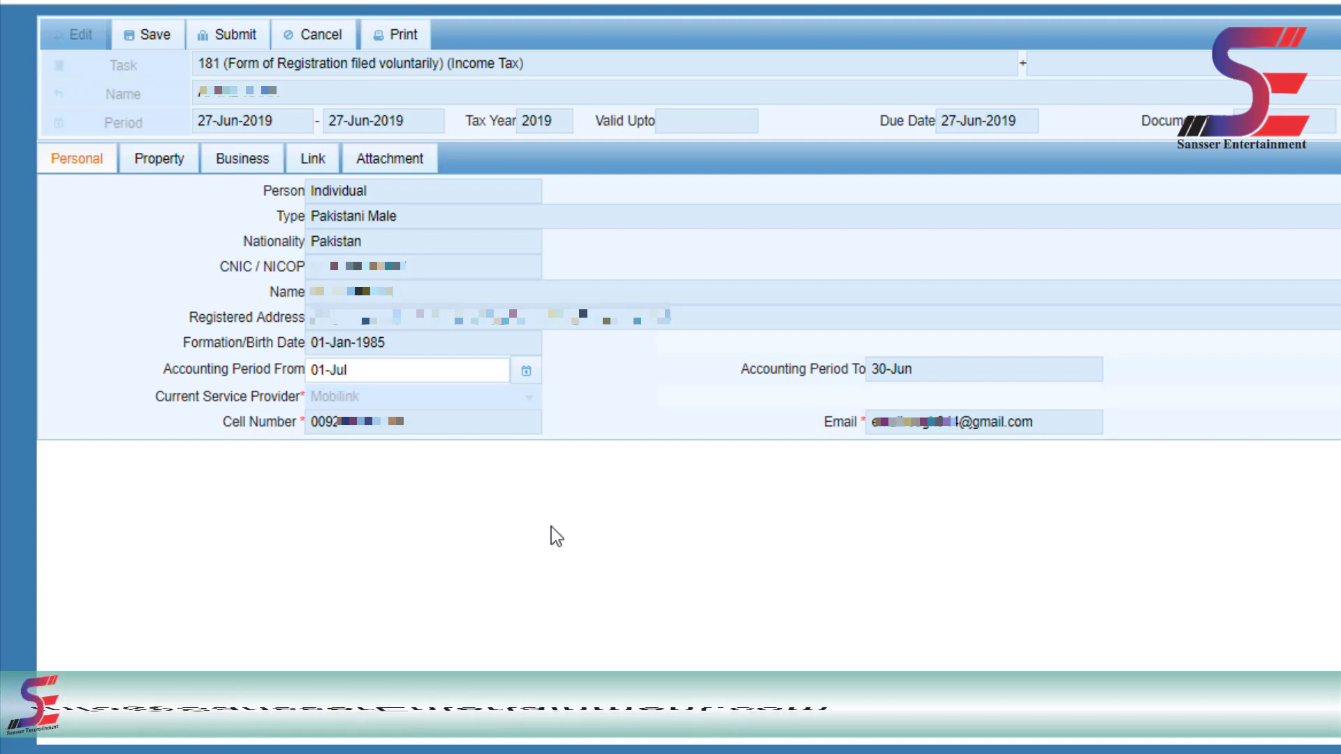
- Review the draft's Property, Business, Link and Attachment sections in turn
left_click(157, 176)
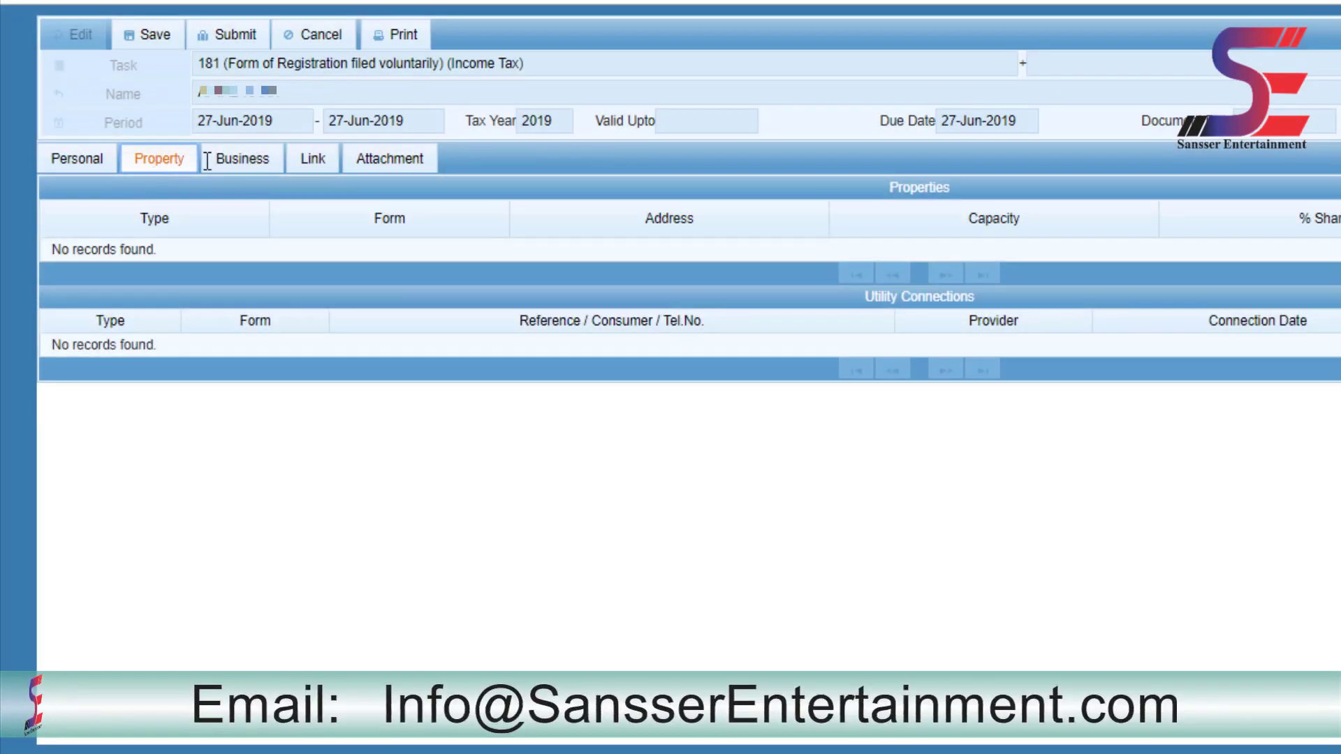
left_click(237, 162)
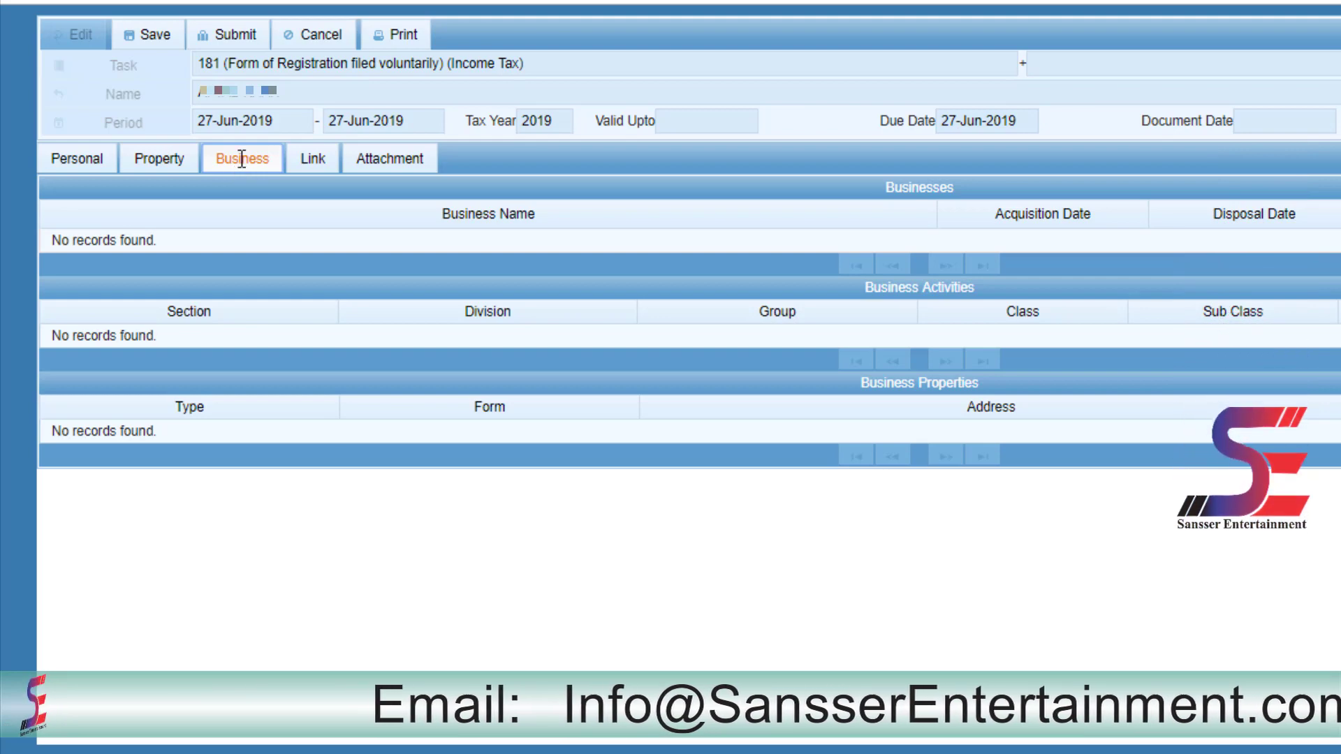
left_click(309, 169)
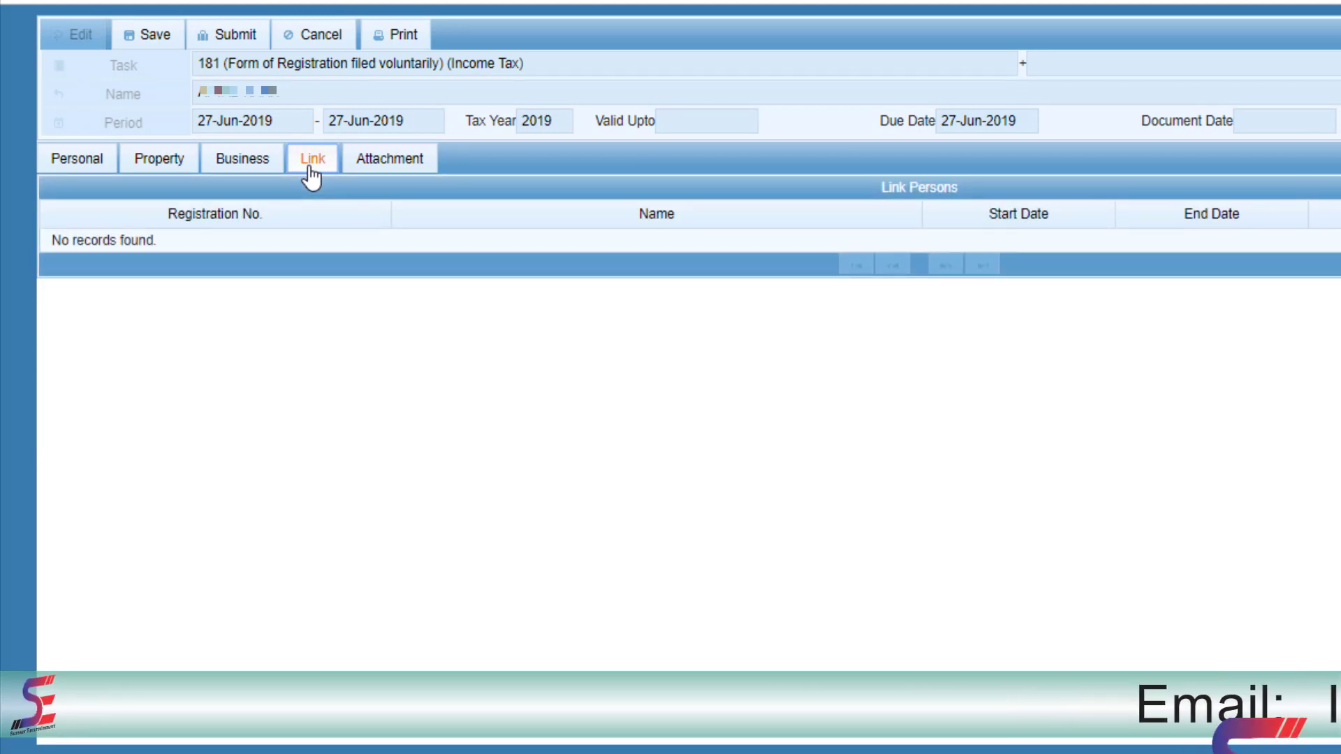
left_click(403, 165)
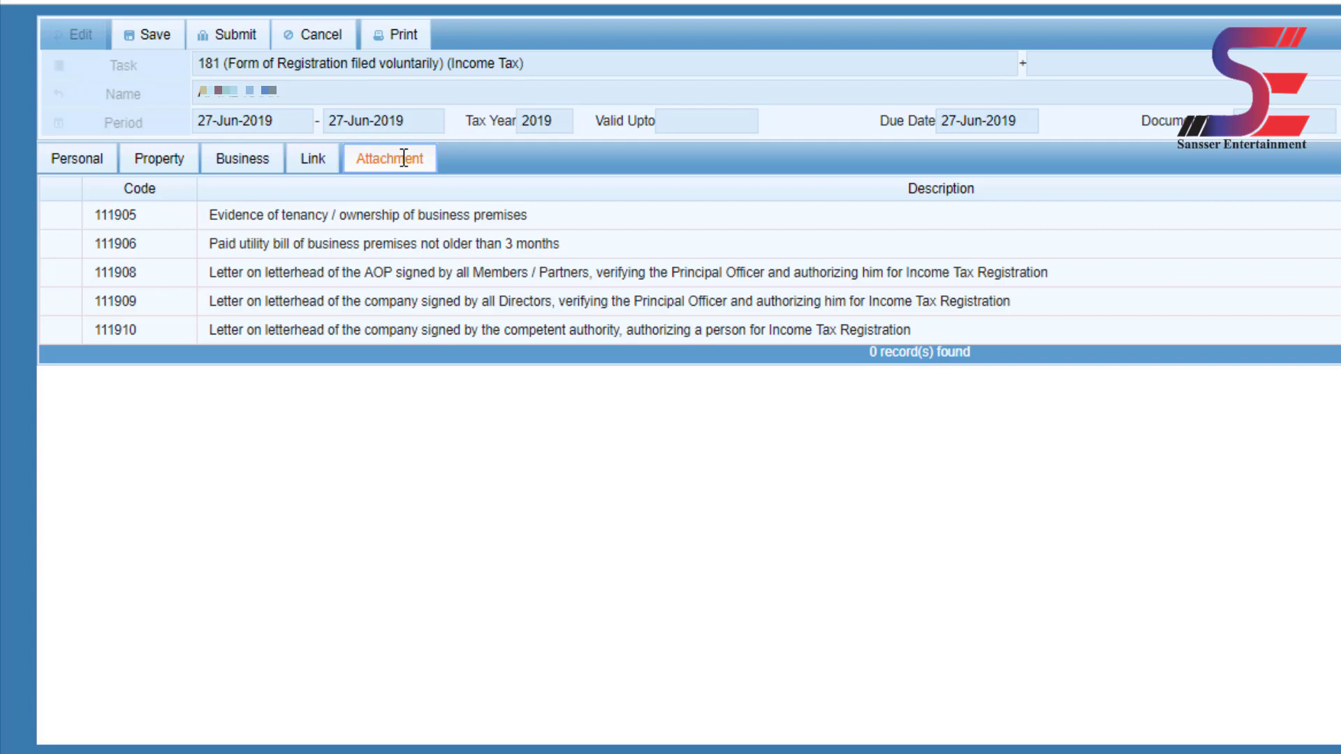
- Add a new person link with Employer capacity, searching for and selecting the person by name
left_click(313, 160)
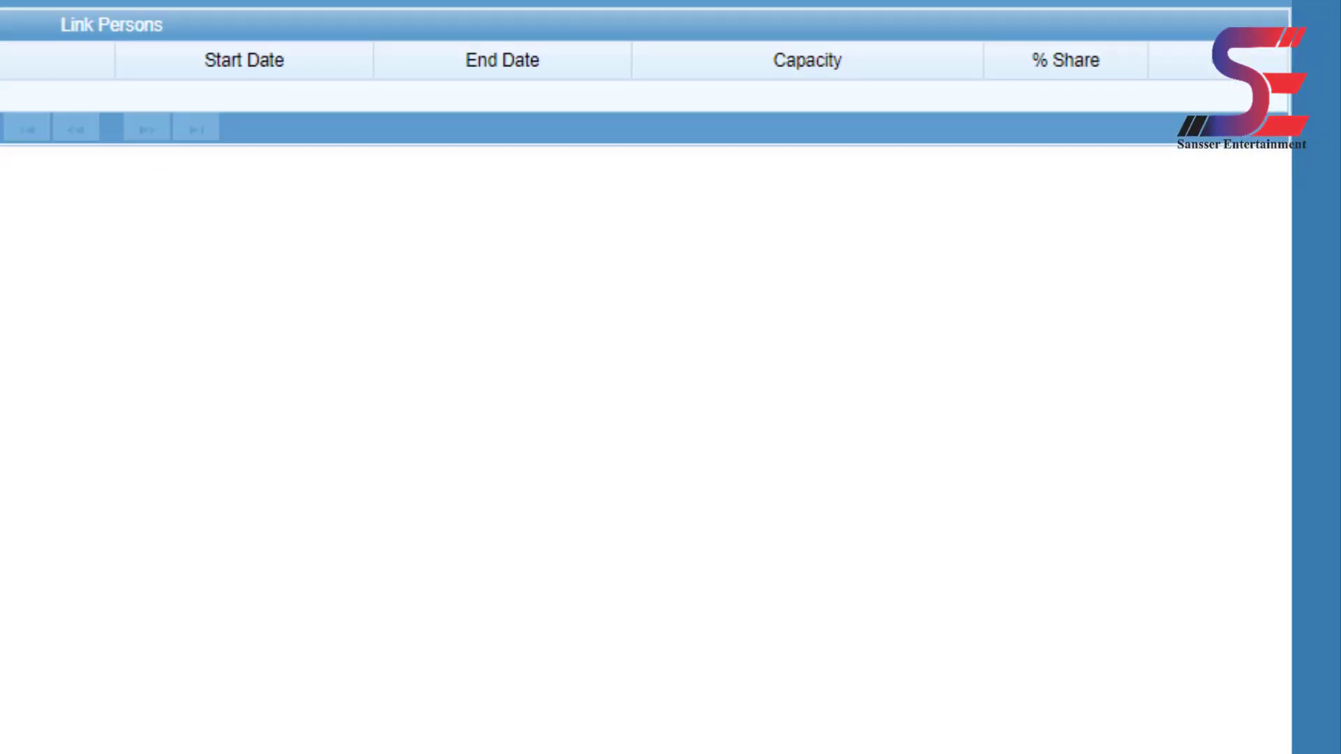
left_click(1219, 73)
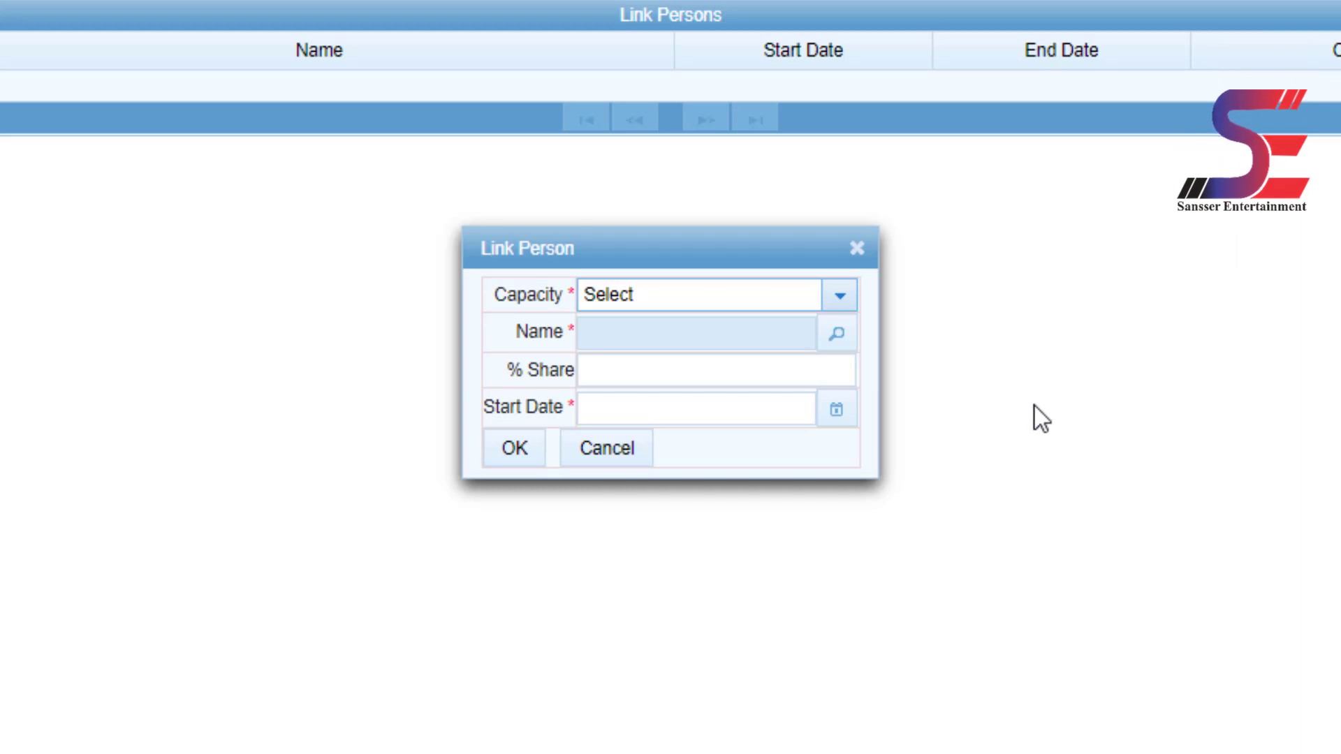
left_click(850, 293)
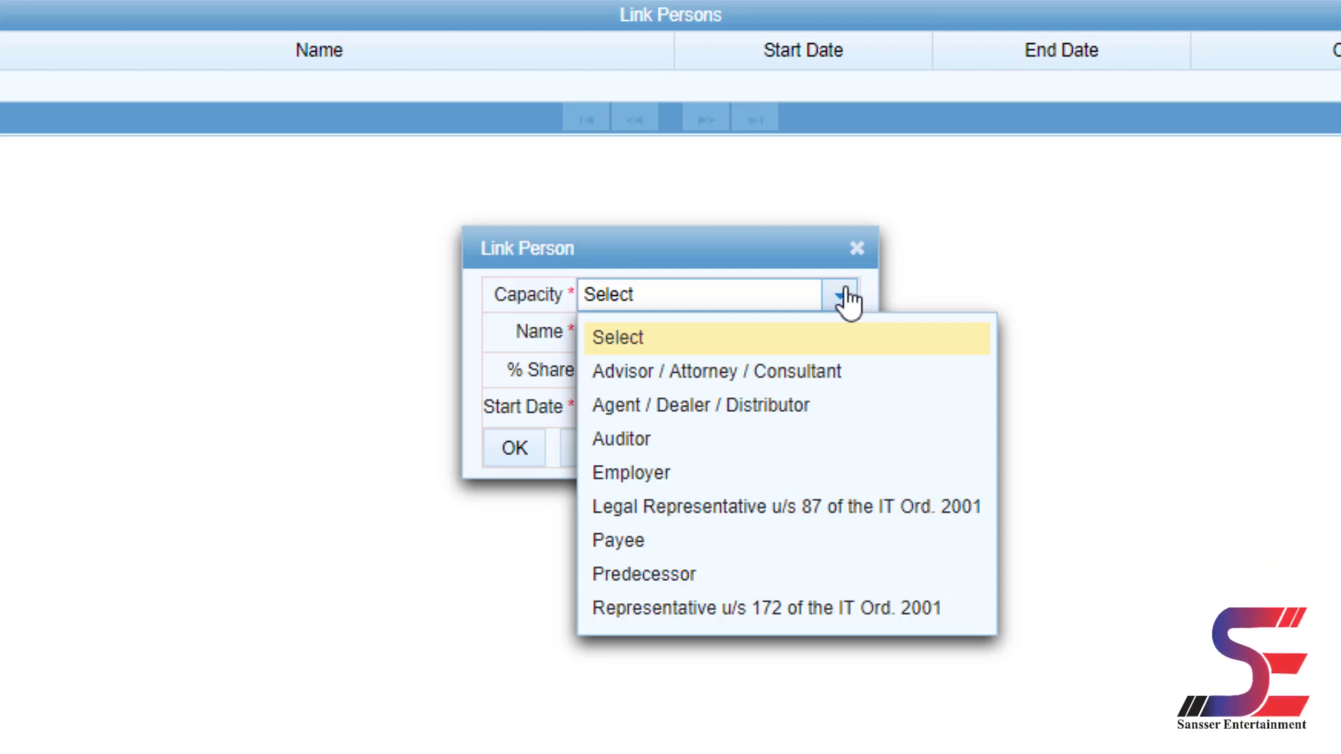
left_click(633, 474)
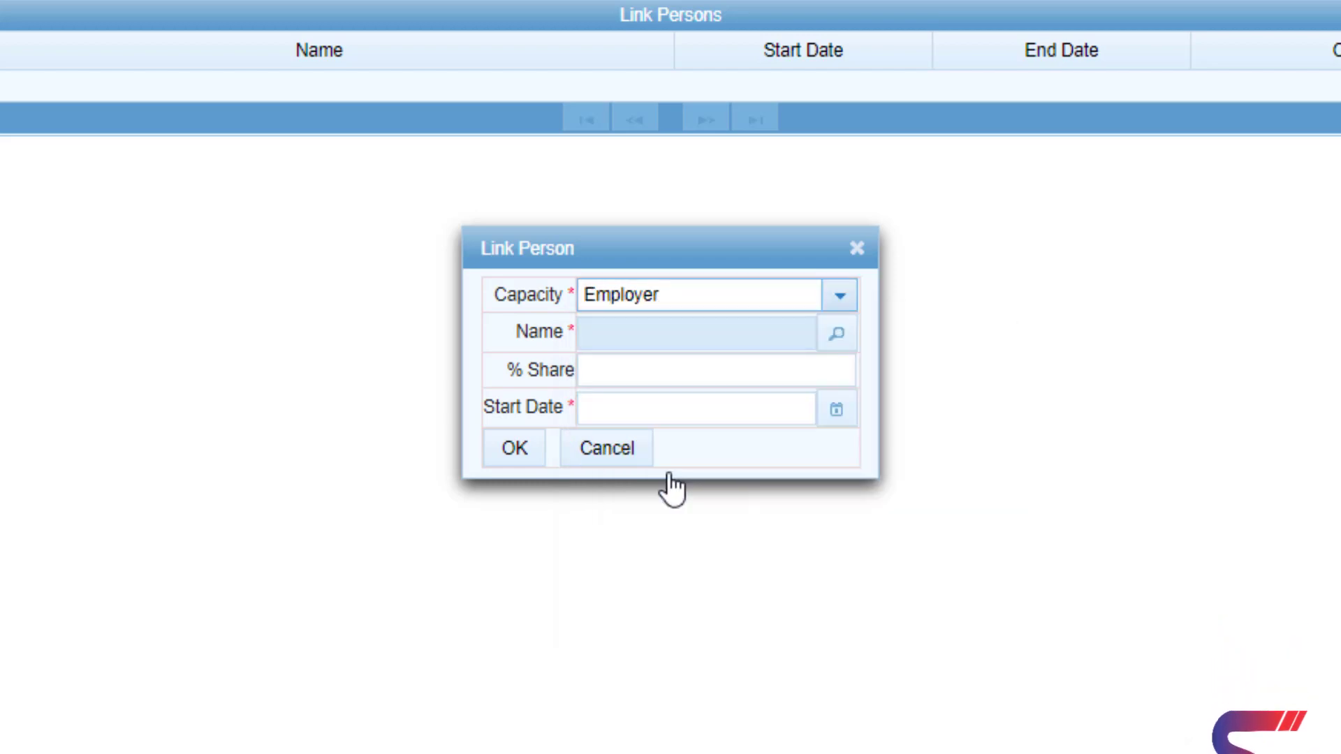
left_click(838, 336)
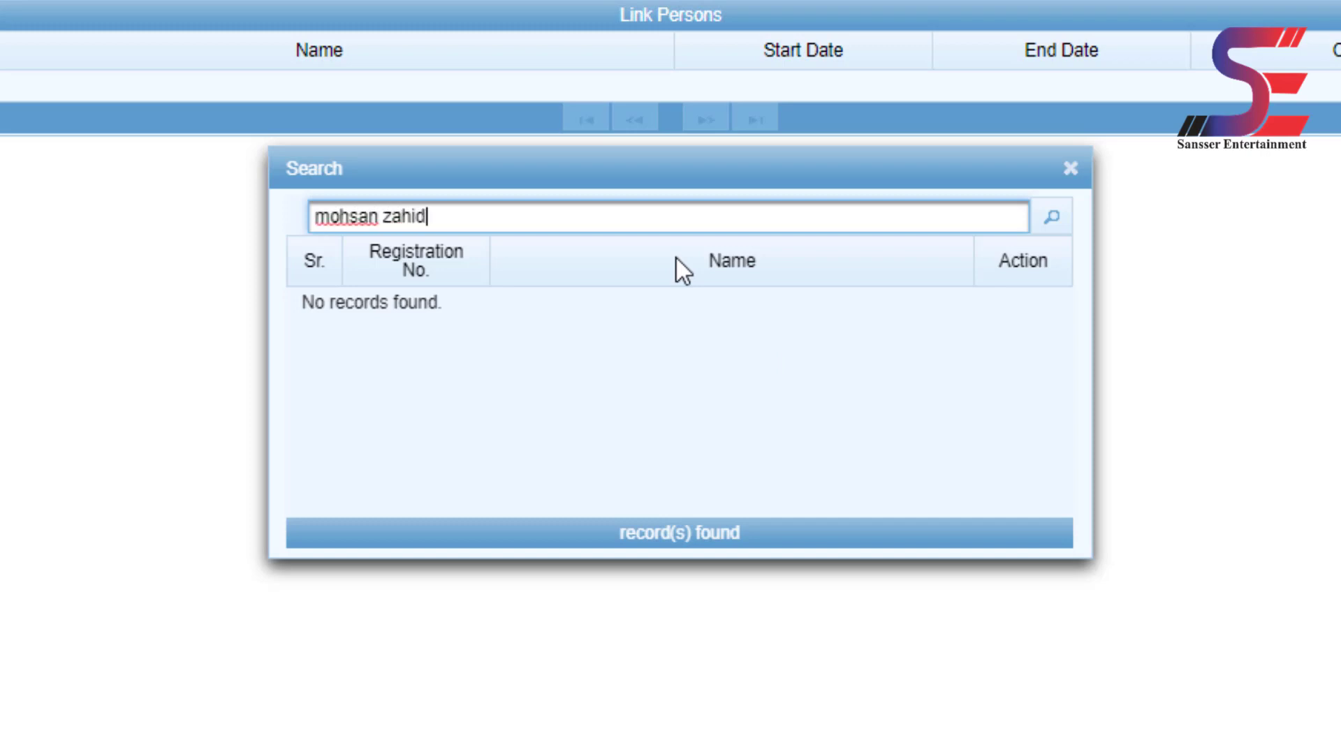
key("Return")
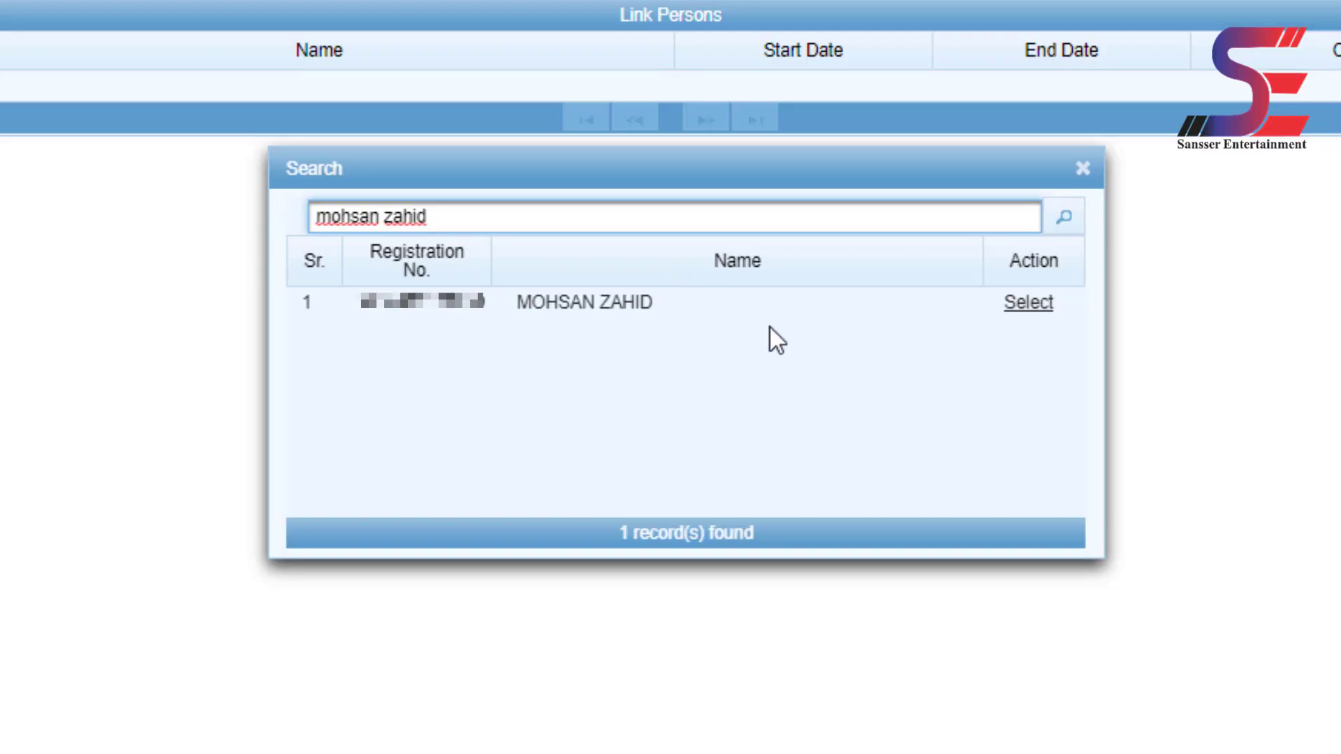
left_click(1028, 302)
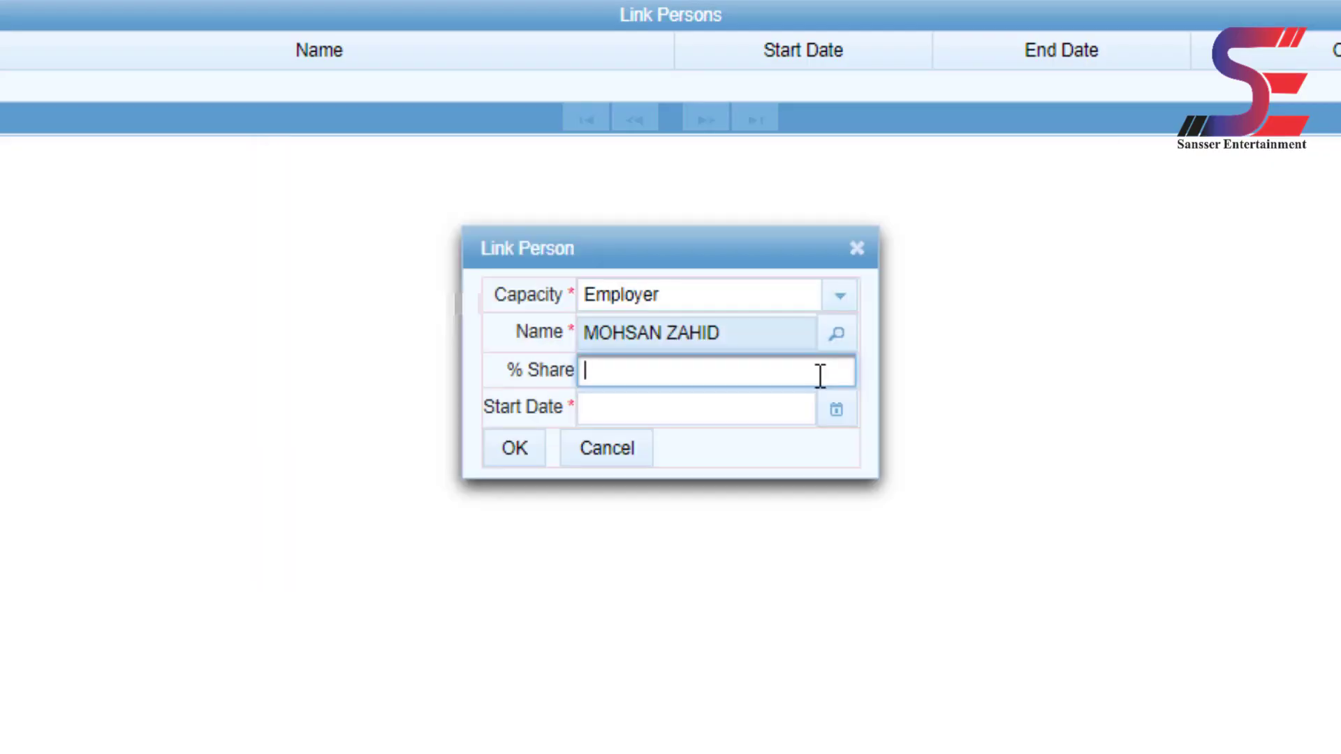
- Enter a 10% share and start date 27 June 2019, then confirm the link
type("10")
left_click(773, 405)
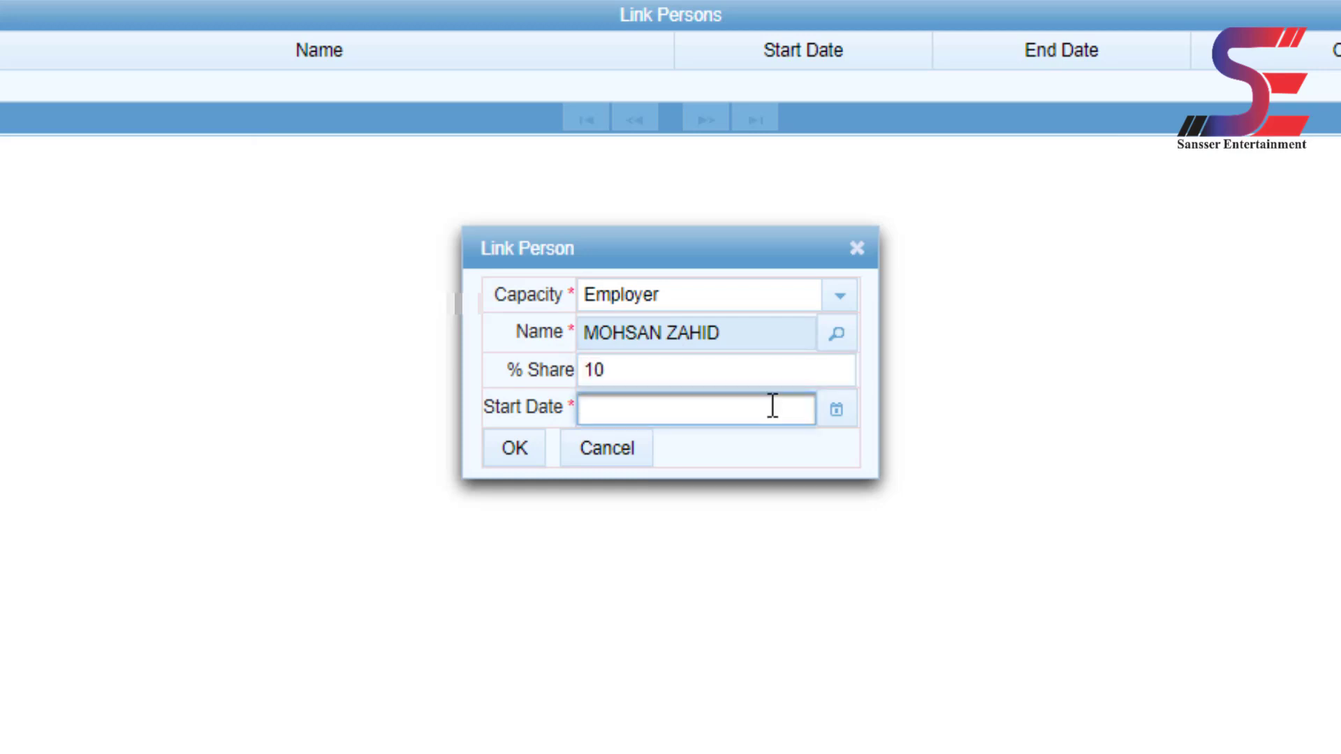
left_click(838, 411)
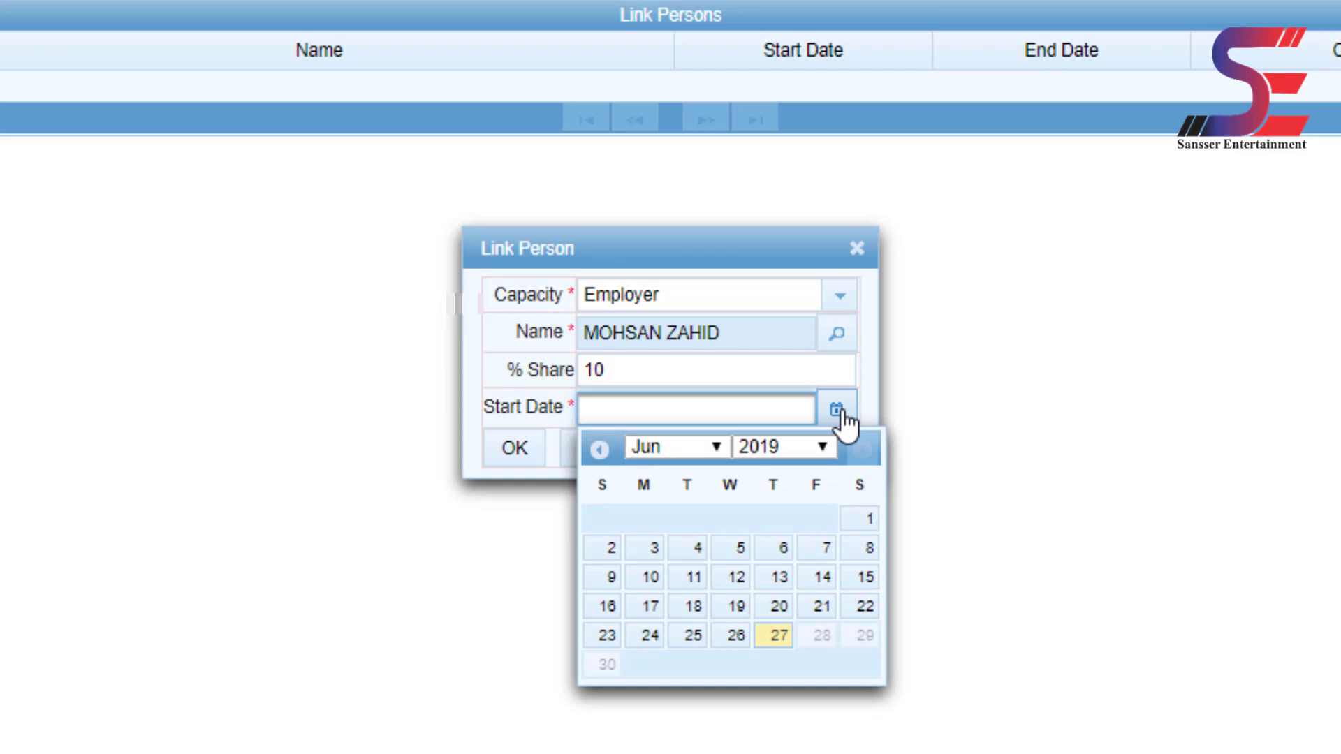
left_click(782, 646)
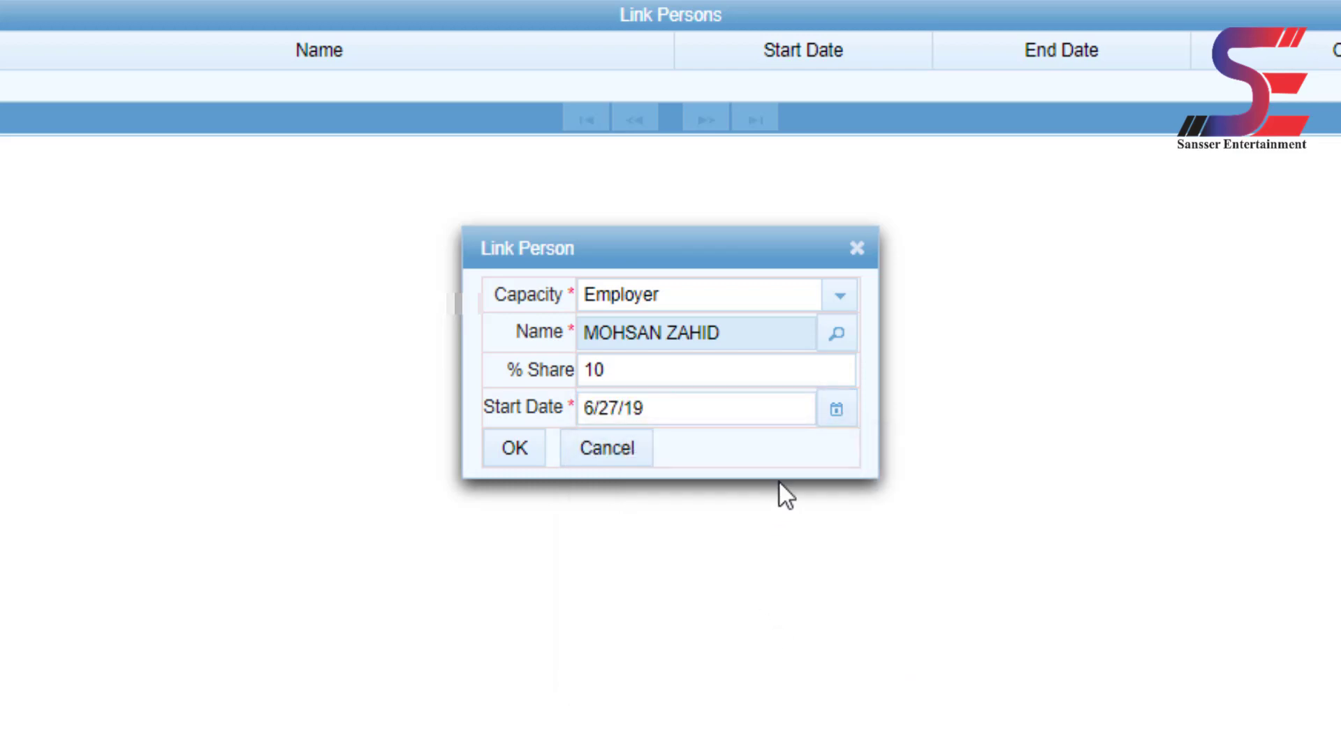
left_click(522, 452)
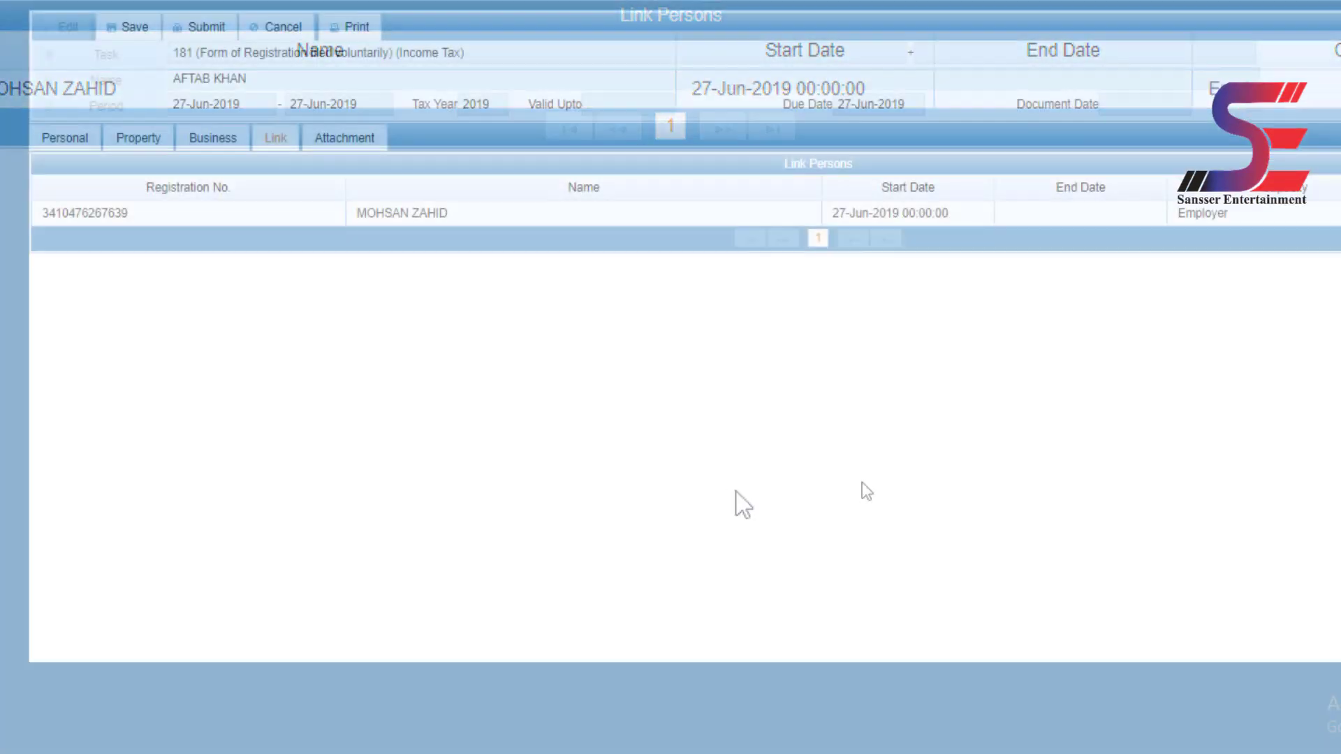
- Print the Form 181 registration and open the downloaded Registration Form PDF
left_click_drag(867, 491, 228, 39)
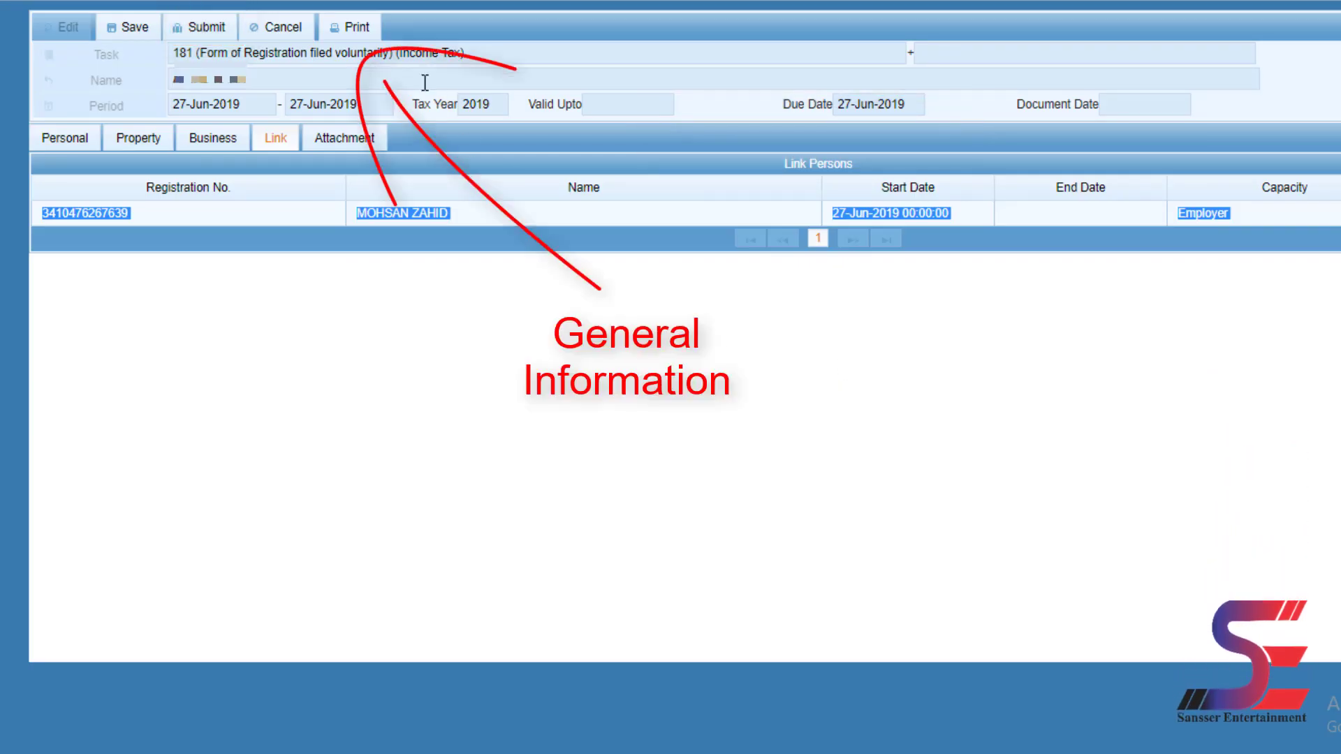
left_click(376, 36)
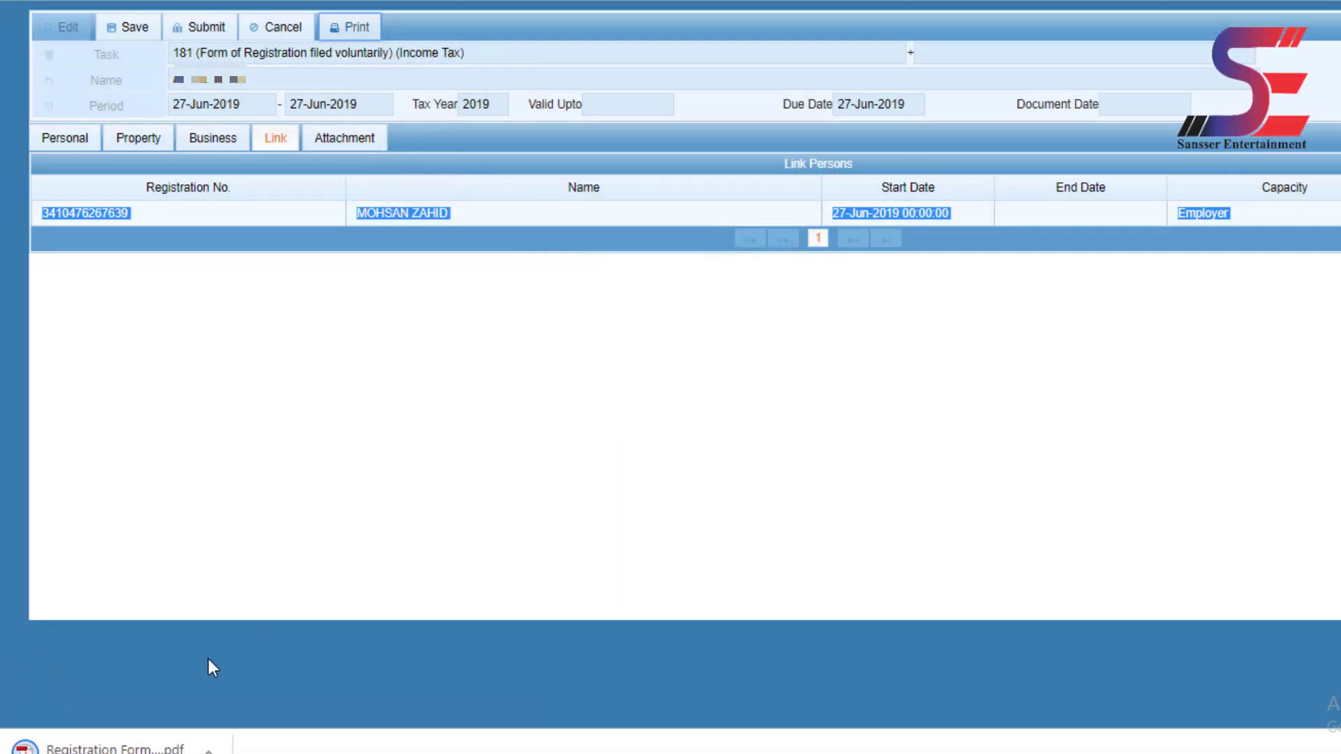
left_click(129, 751)
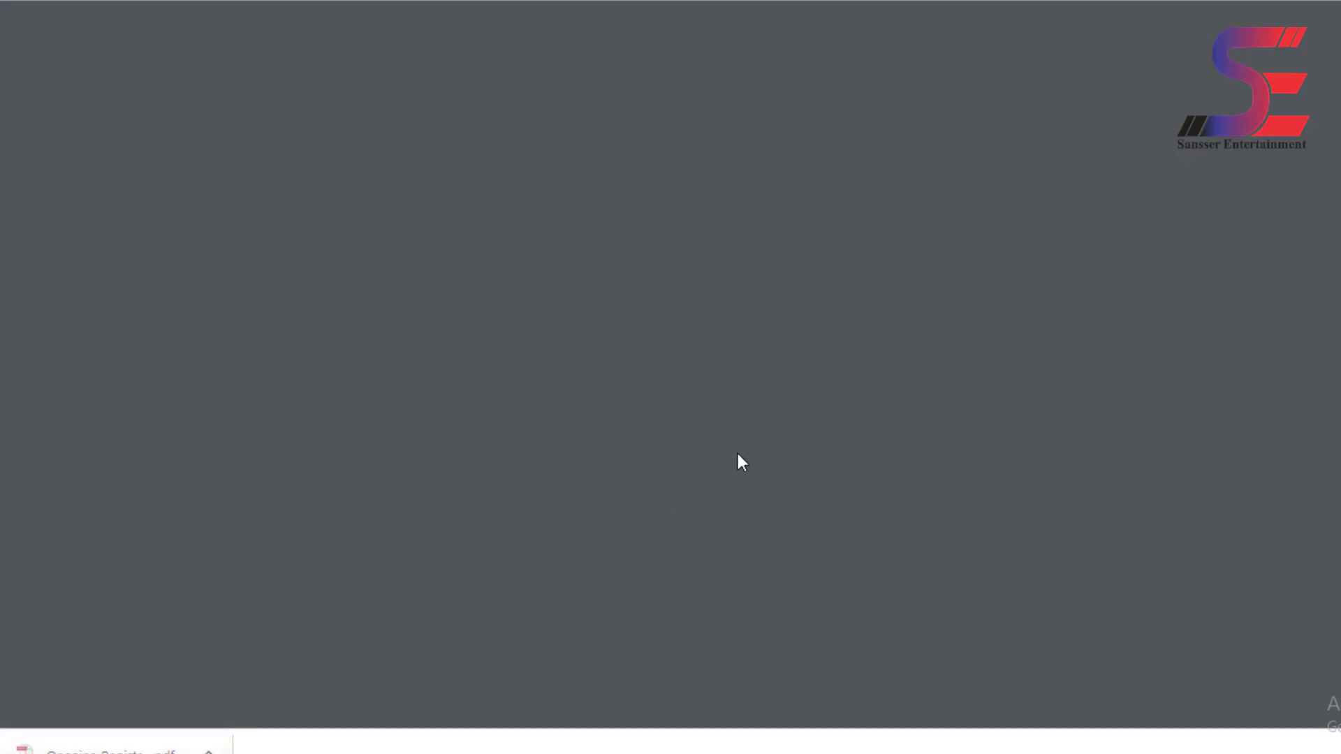